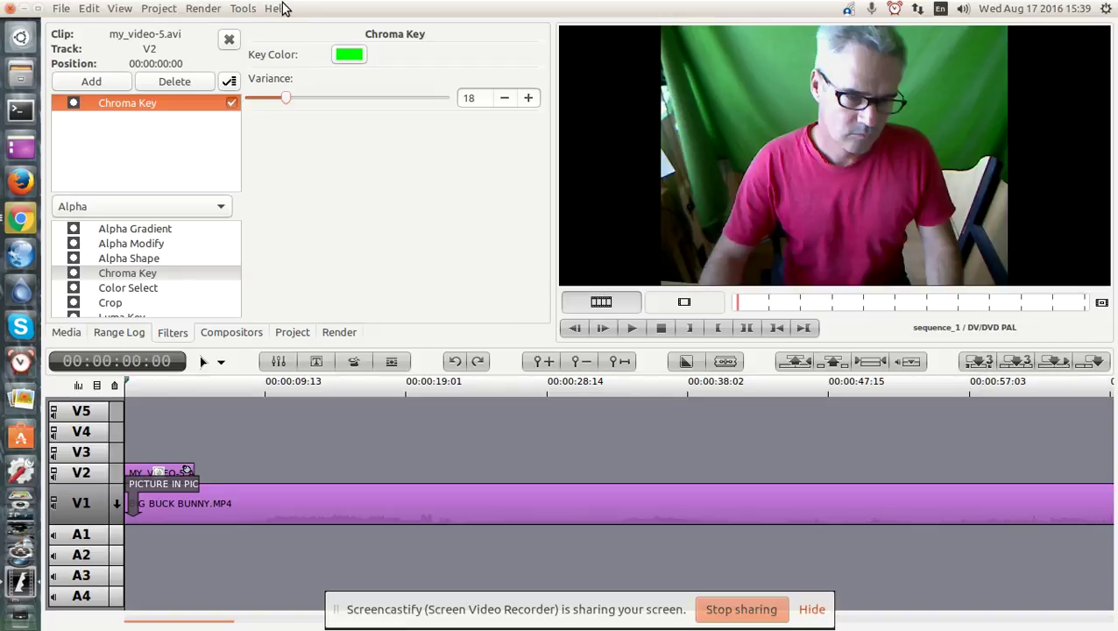
Check the Flowblade version in Help > About, then show the Media bin.
left_click(277, 9)
left_click(301, 80)
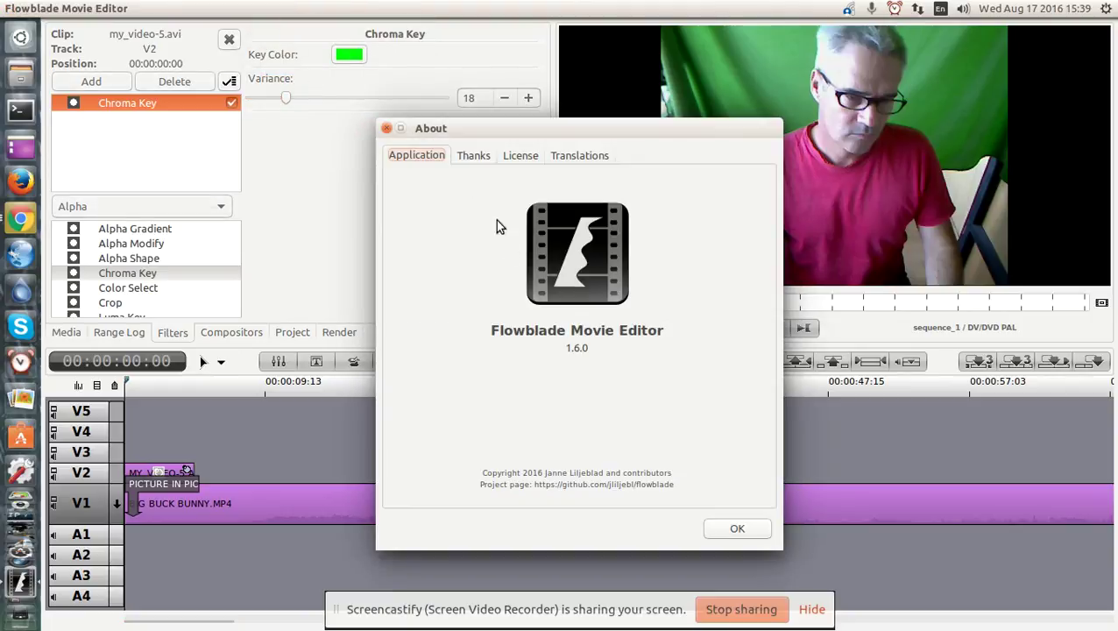
left_click(737, 529)
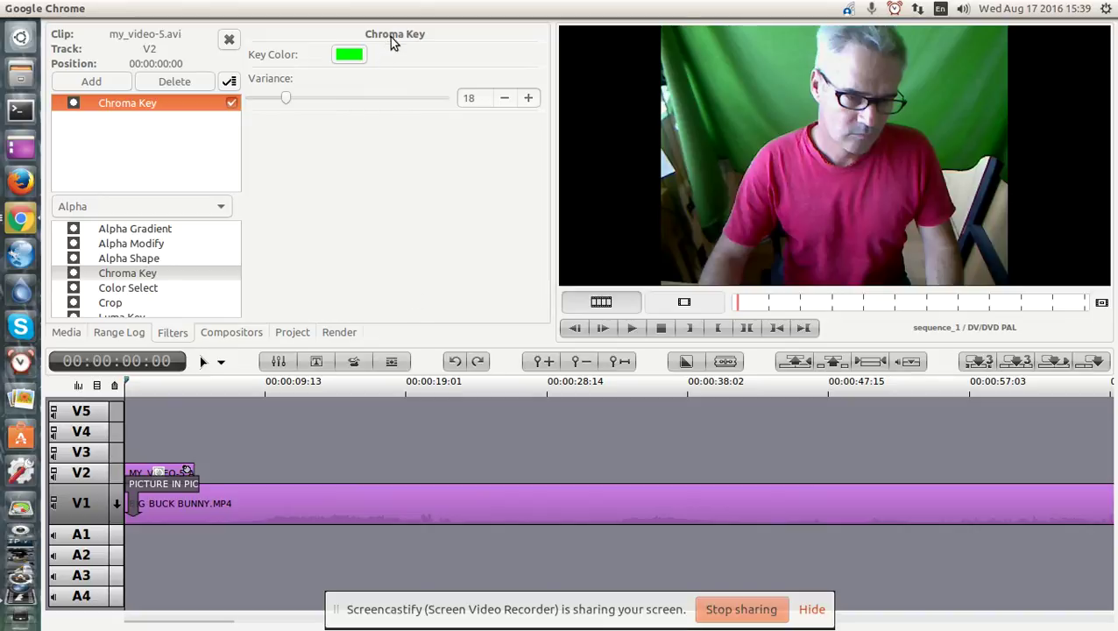
left_click(70, 332)
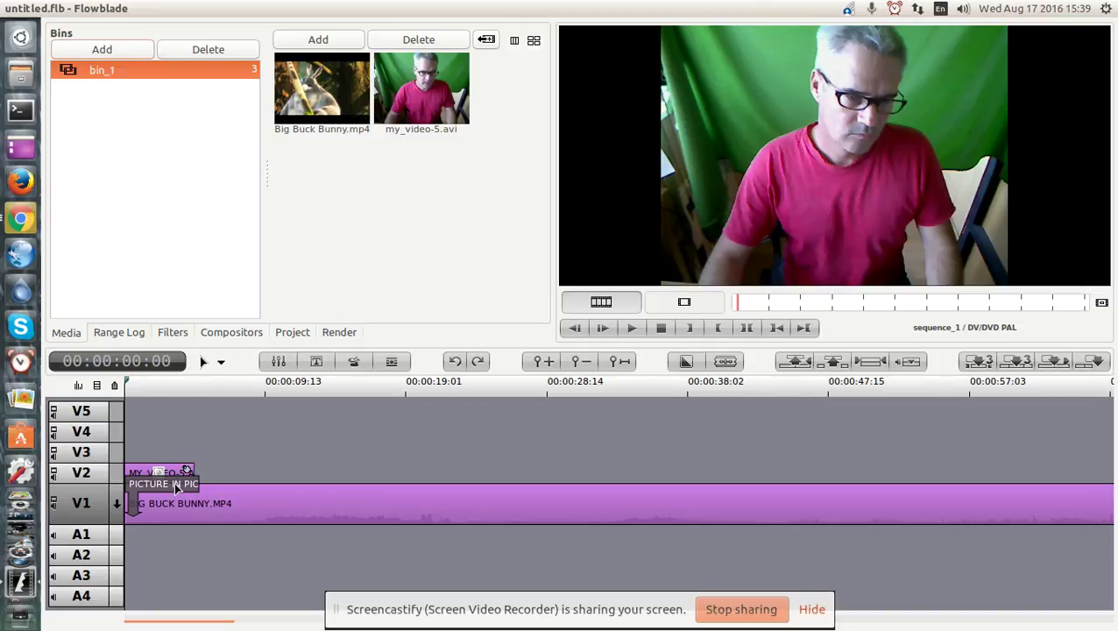
Delete the webcam clip's Picture in Picture compositor on V2 and reselect the clip.
right_click(173, 474)
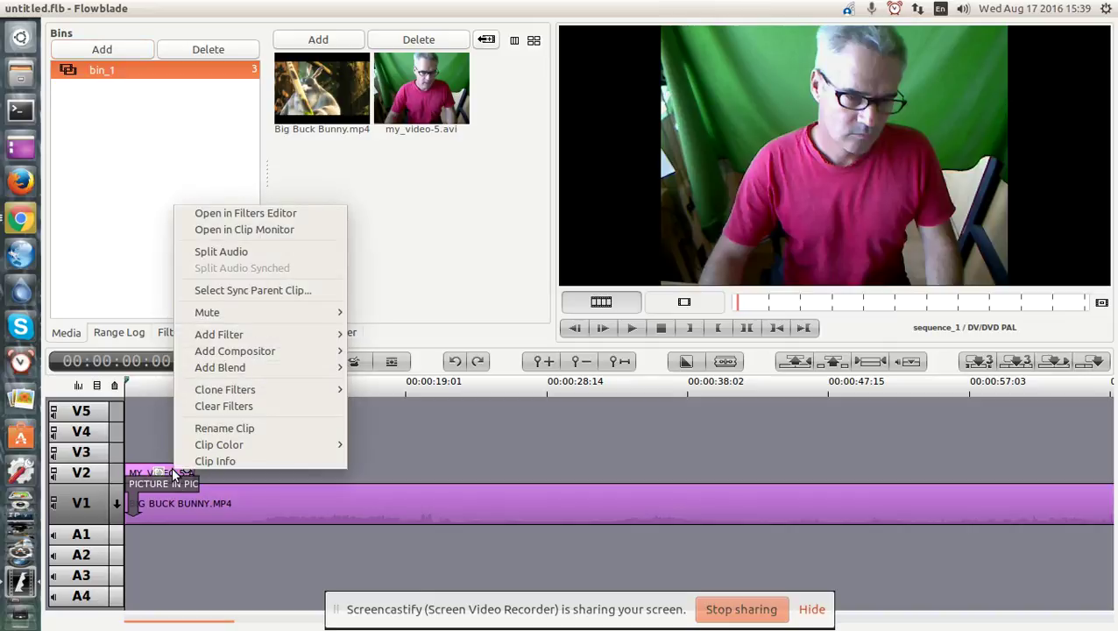
left_click(171, 483)
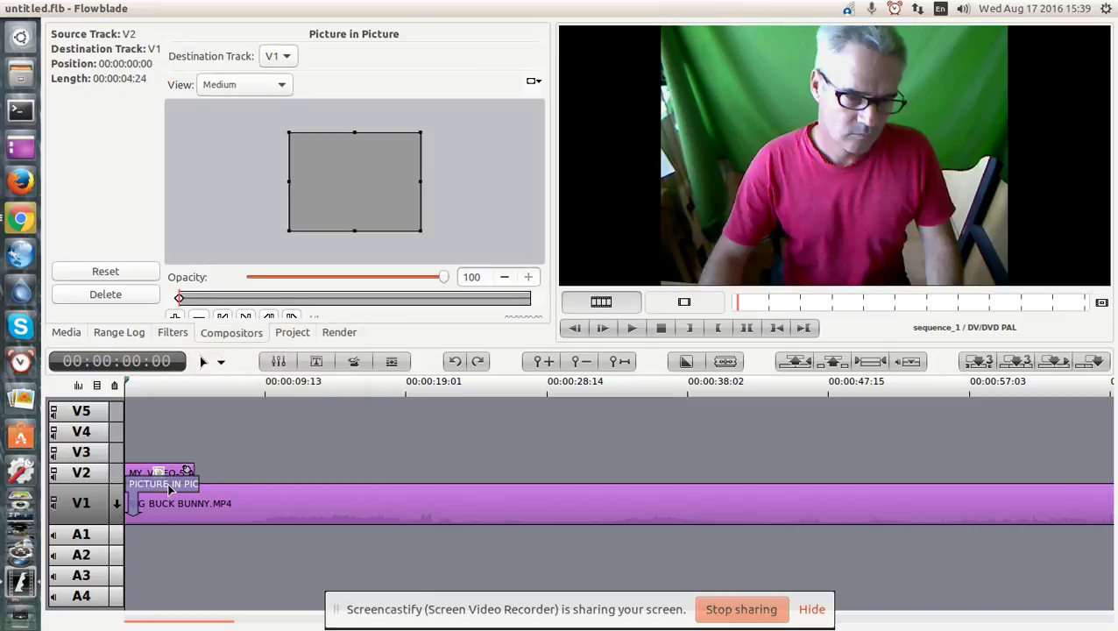
right_click(171, 488)
left_click(191, 537)
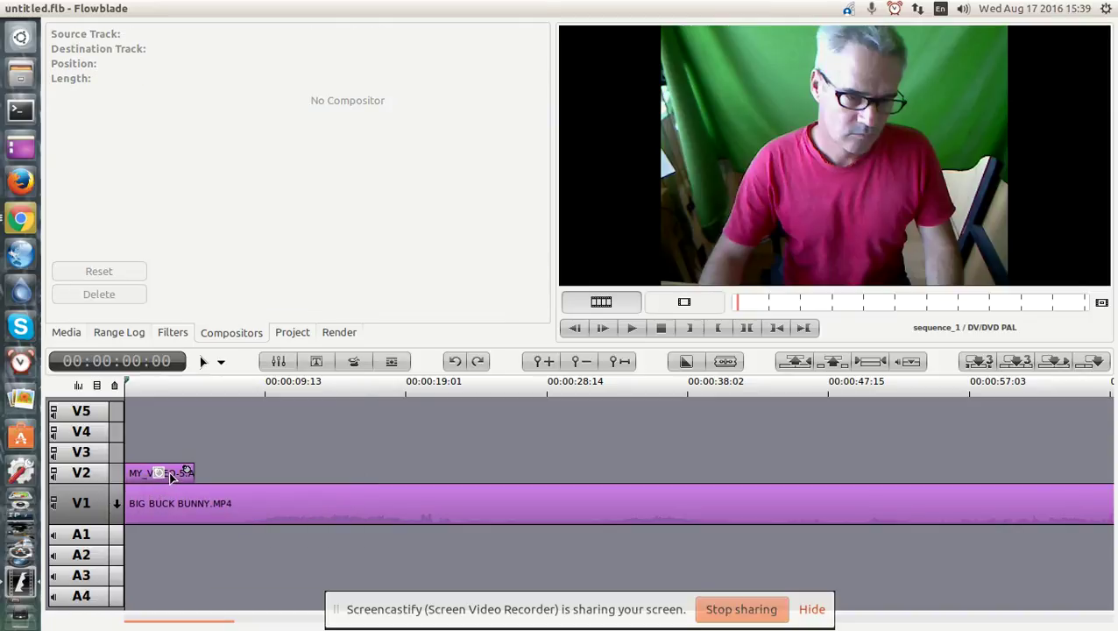
left_click(170, 474)
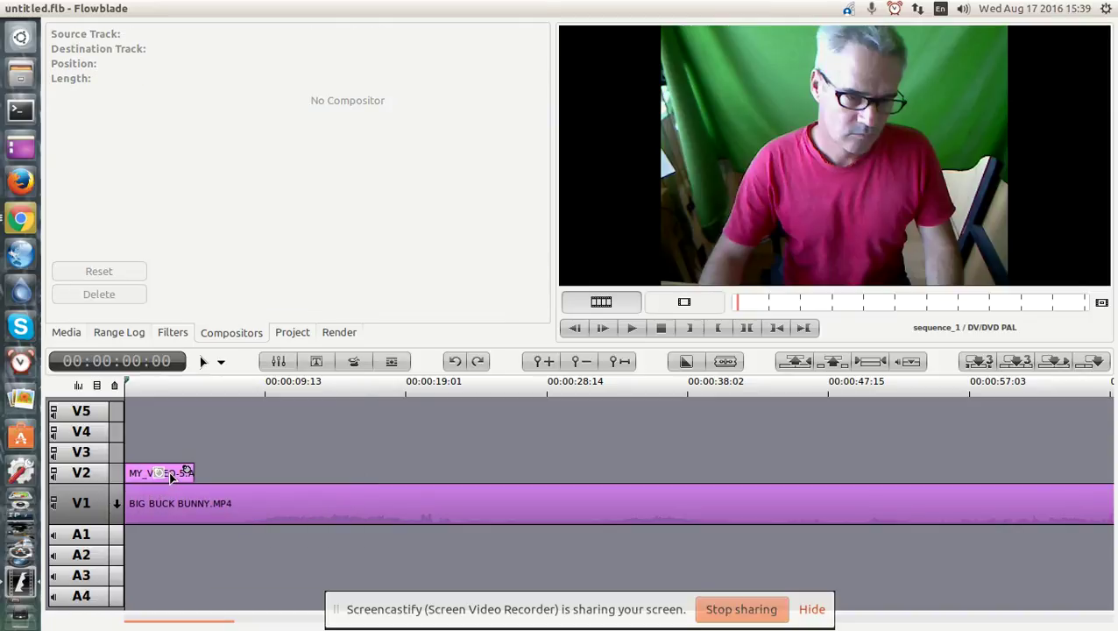
Add a Chroma Key filter to the webcam clip and delete the duplicate Chroma Key.
right_click(170, 474)
mouse_move(215, 336)
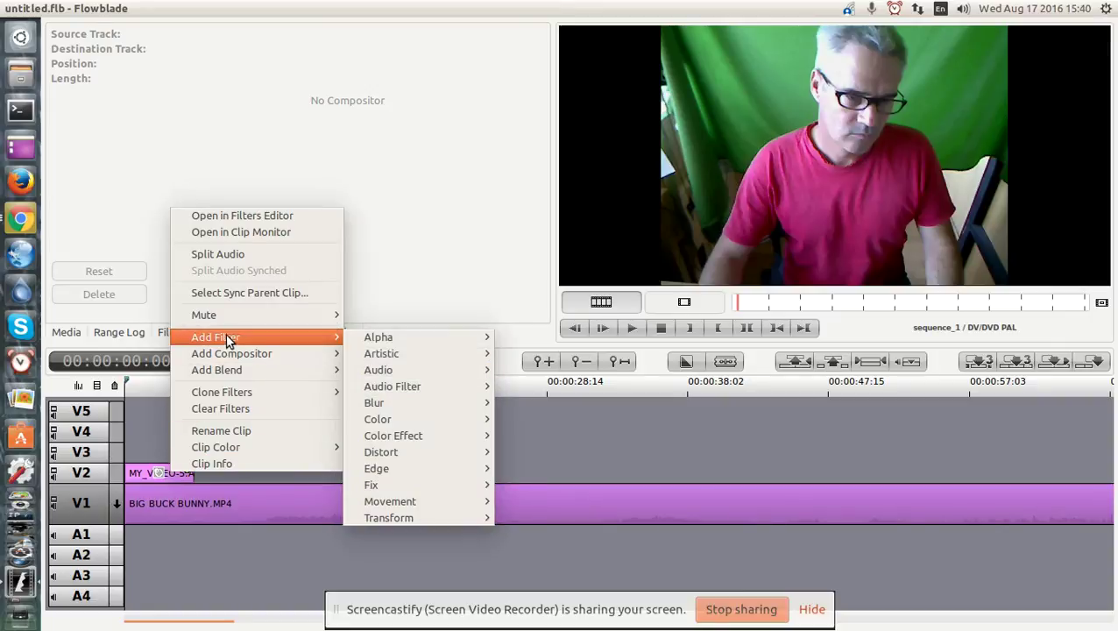
mouse_move(419, 338)
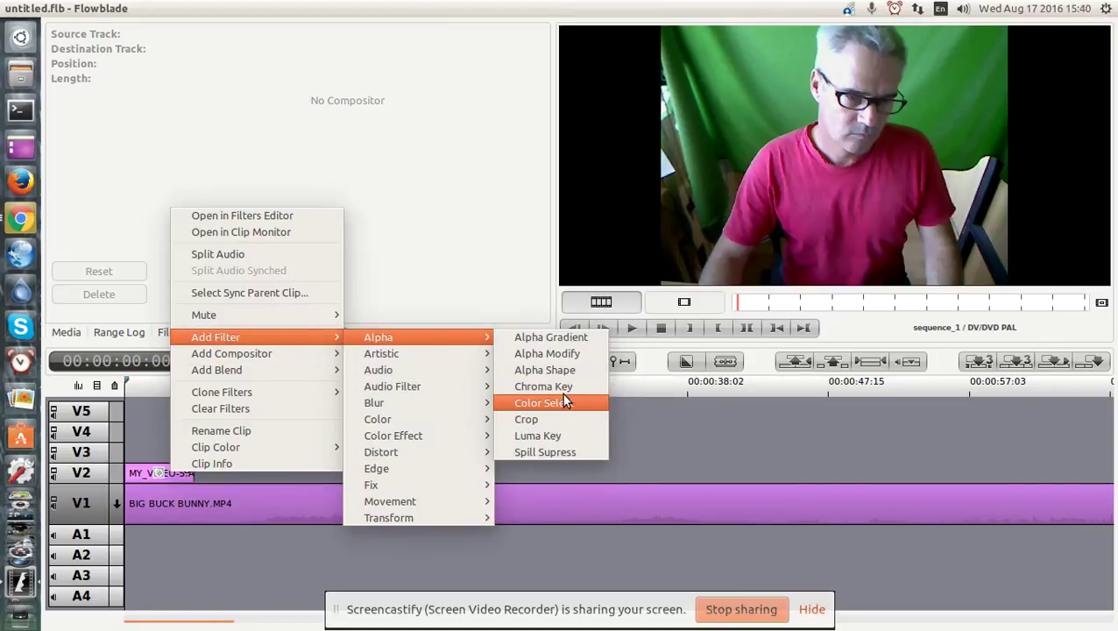
left_click(562, 388)
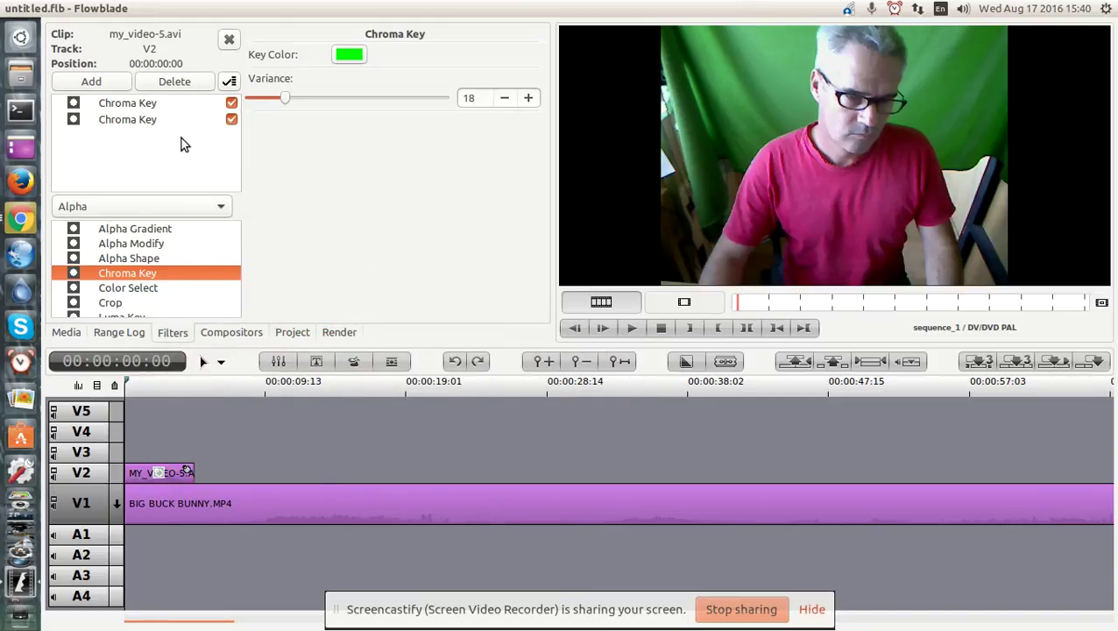
left_click(231, 120)
left_click(140, 120)
left_click(175, 81)
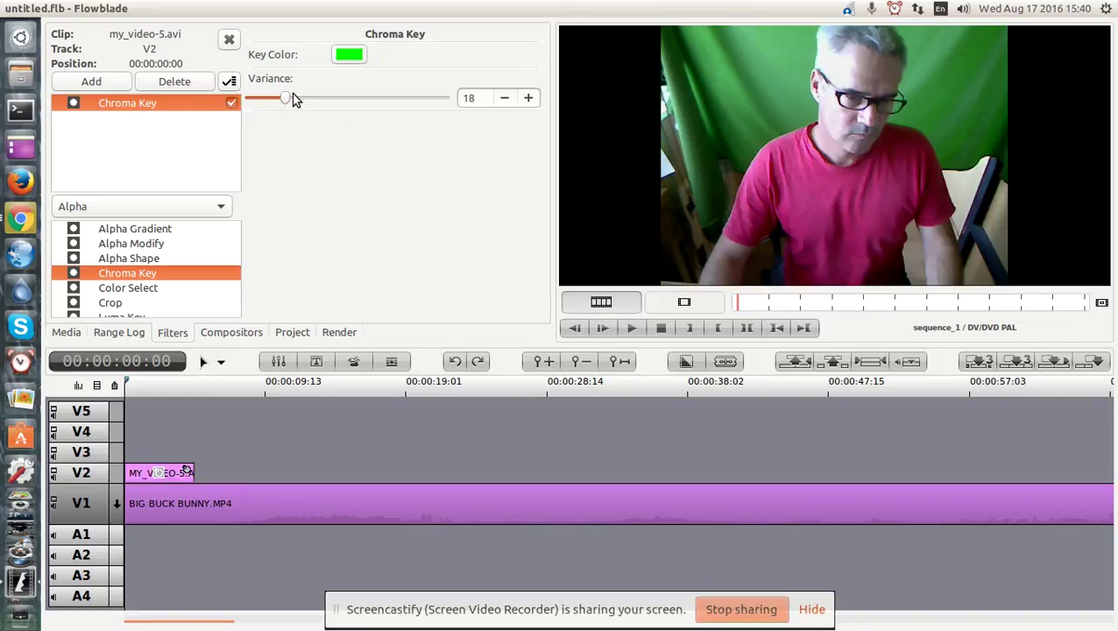
Raise the Chroma Key variance toward 41, then ease it slightly lower, previewing frame 12.
left_click_drag(283, 96, 389, 87)
left_click(130, 383)
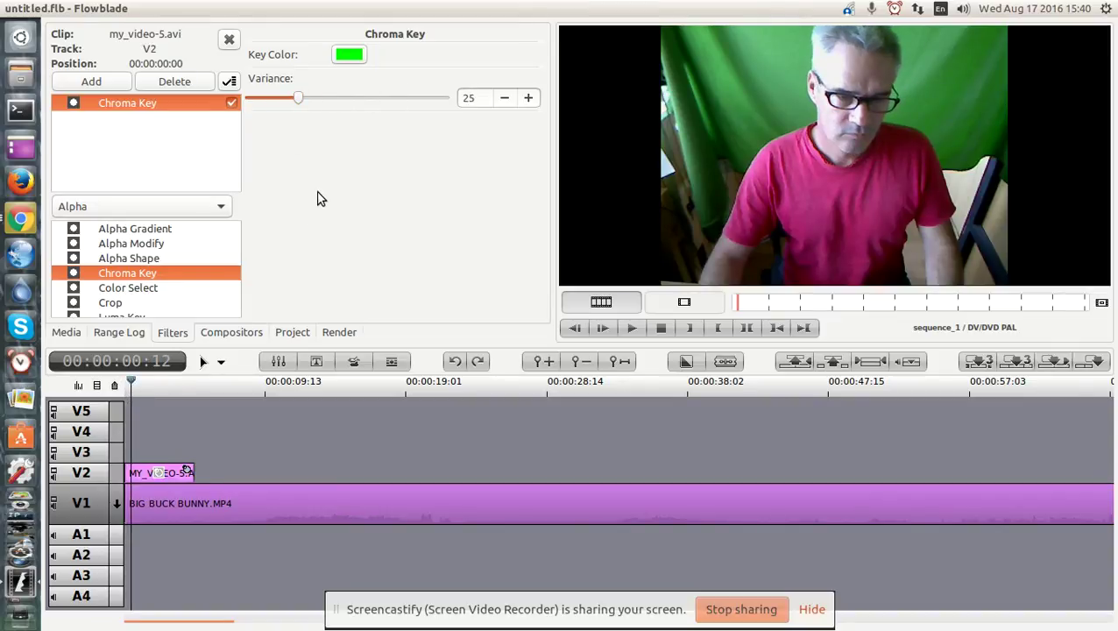
left_click_drag(339, 103, 332, 106)
Add a Picture in Picture compositor to the webcam clip and roughly resize and place its picture.
right_click(181, 474)
mouse_move(240, 352)
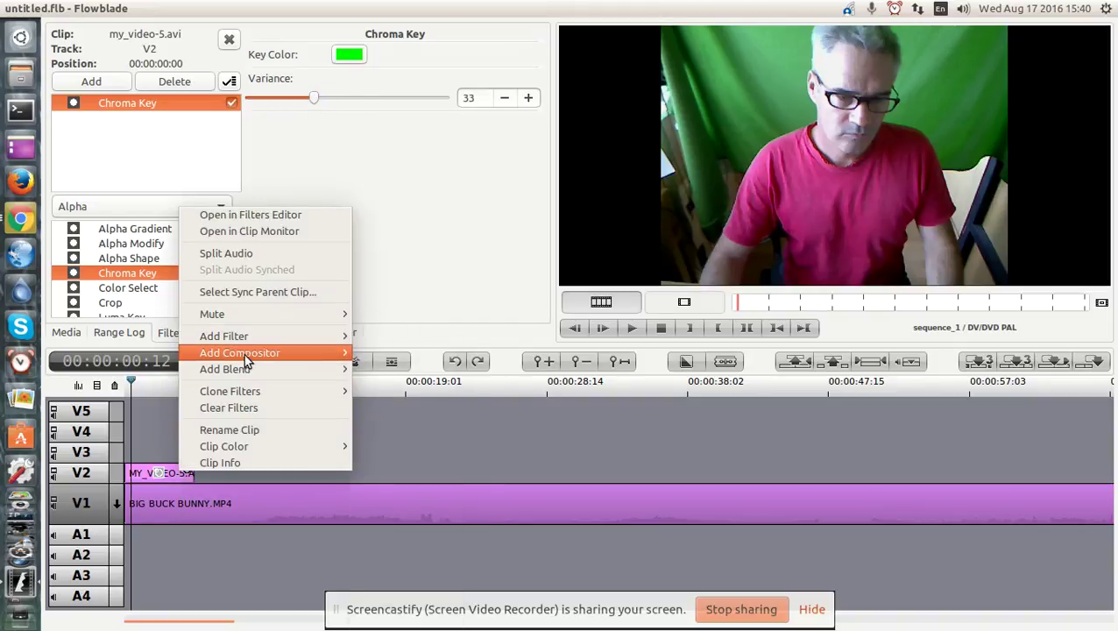
left_click(442, 403)
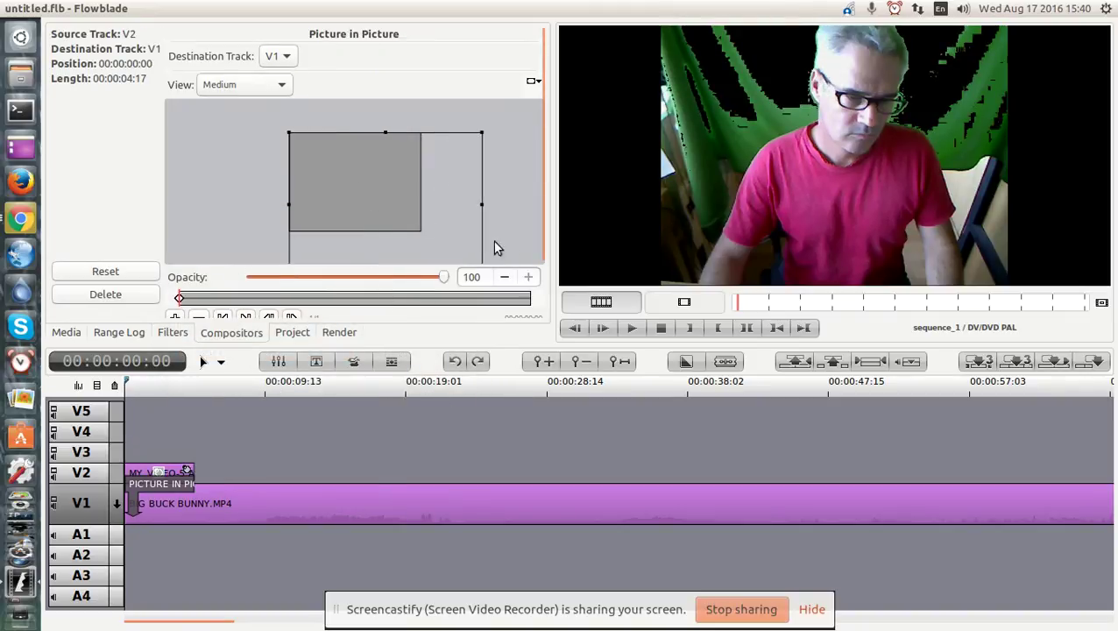
left_click_drag(416, 229, 492, 239)
left_click_drag(369, 204, 351, 183)
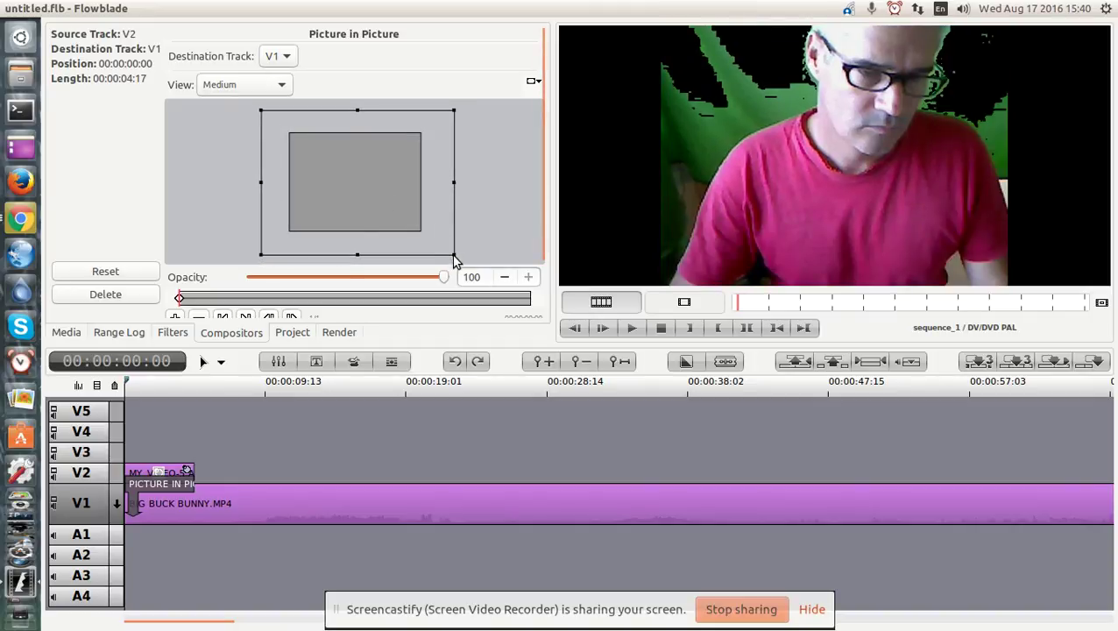
left_click_drag(455, 260, 362, 195)
left_click_drag(304, 155, 341, 185)
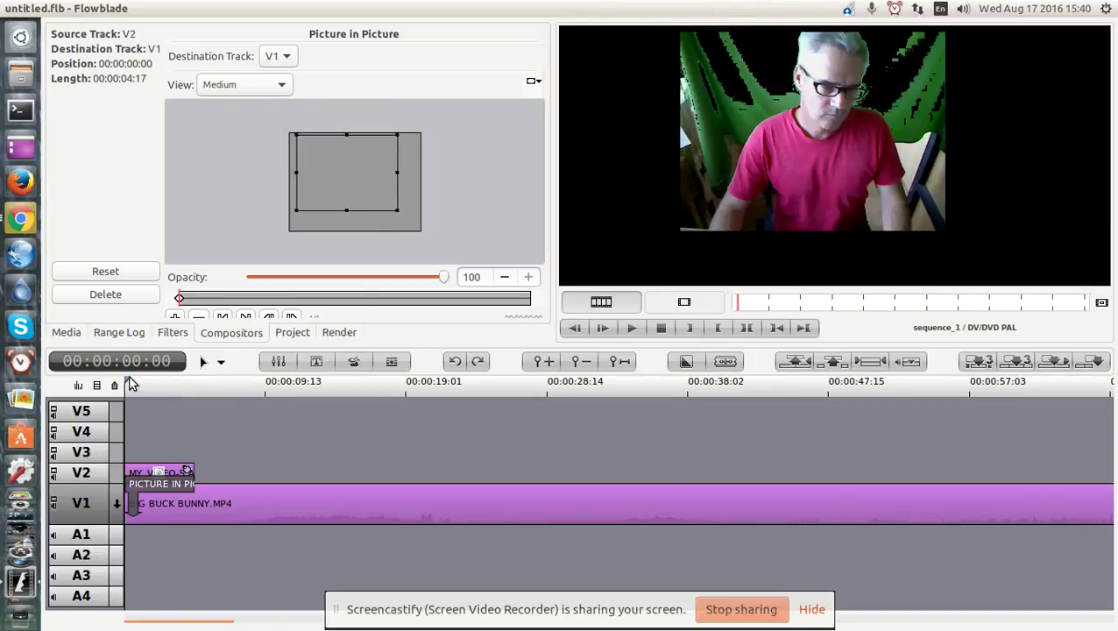
Preview the composite and fine-tune the webcam picture's size and position.
left_click_drag(130, 384, 175, 381)
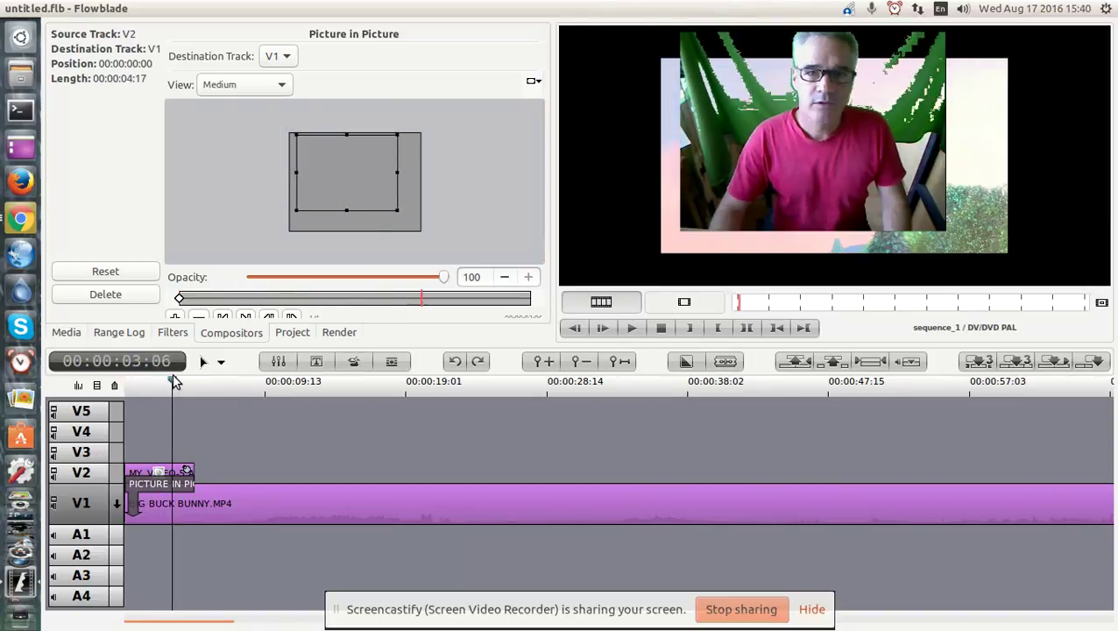
left_click_drag(175, 382, 125, 384)
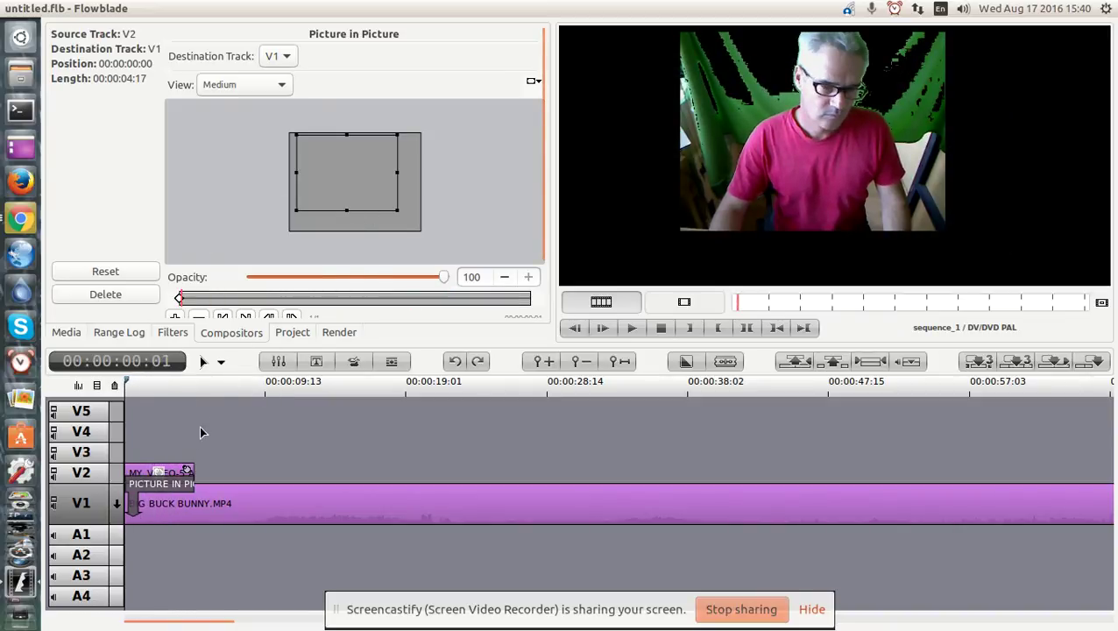
left_click_drag(342, 175, 343, 185)
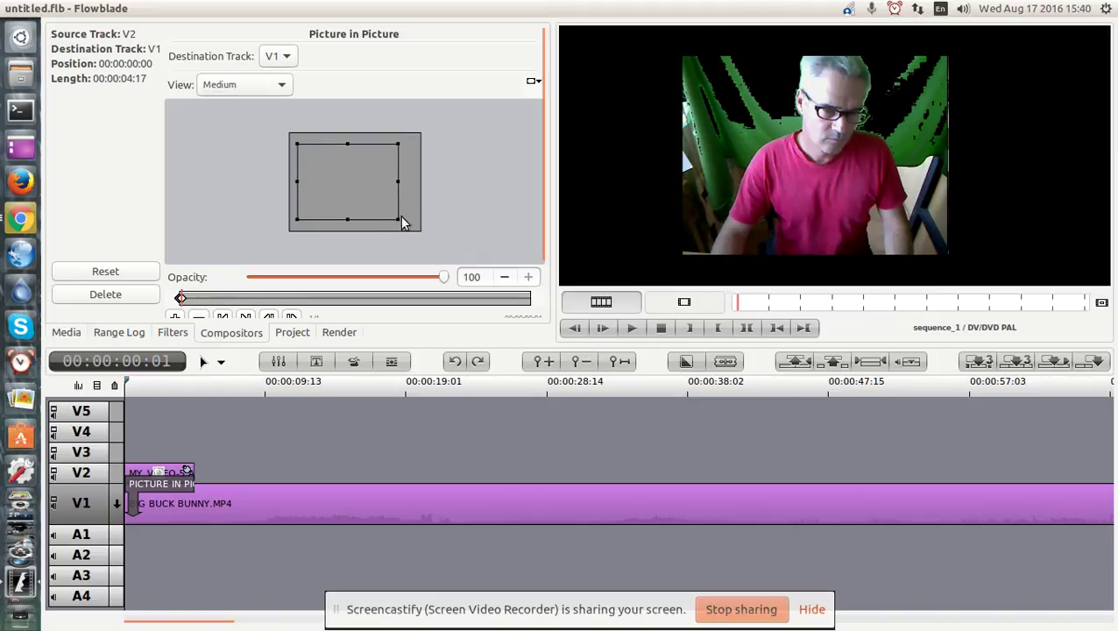
left_click_drag(397, 225, 437, 239)
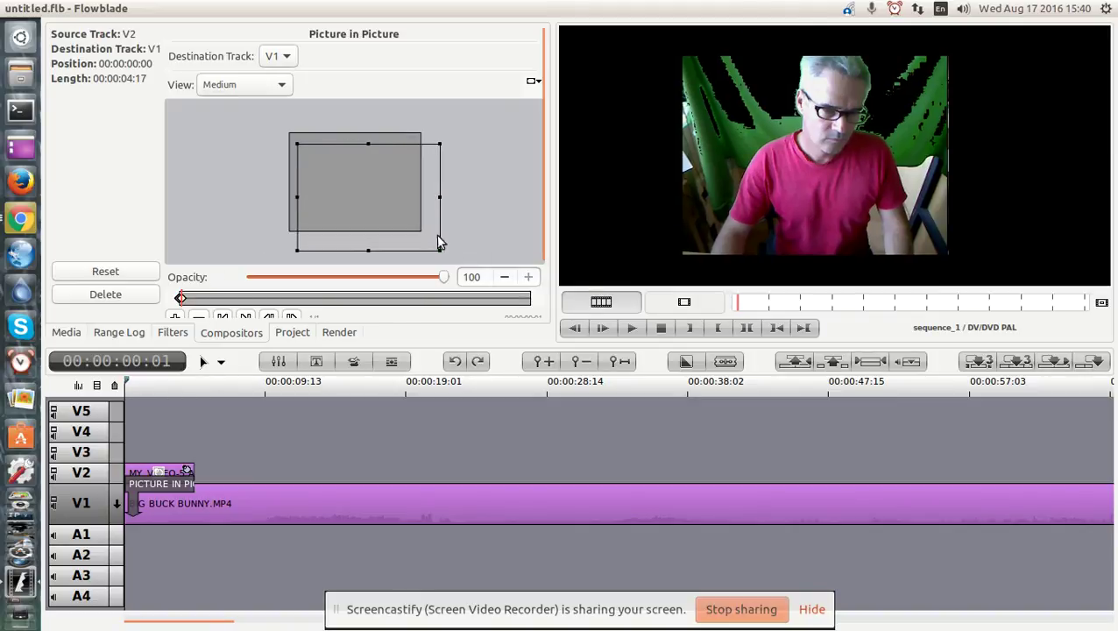
left_click_drag(369, 208, 367, 207)
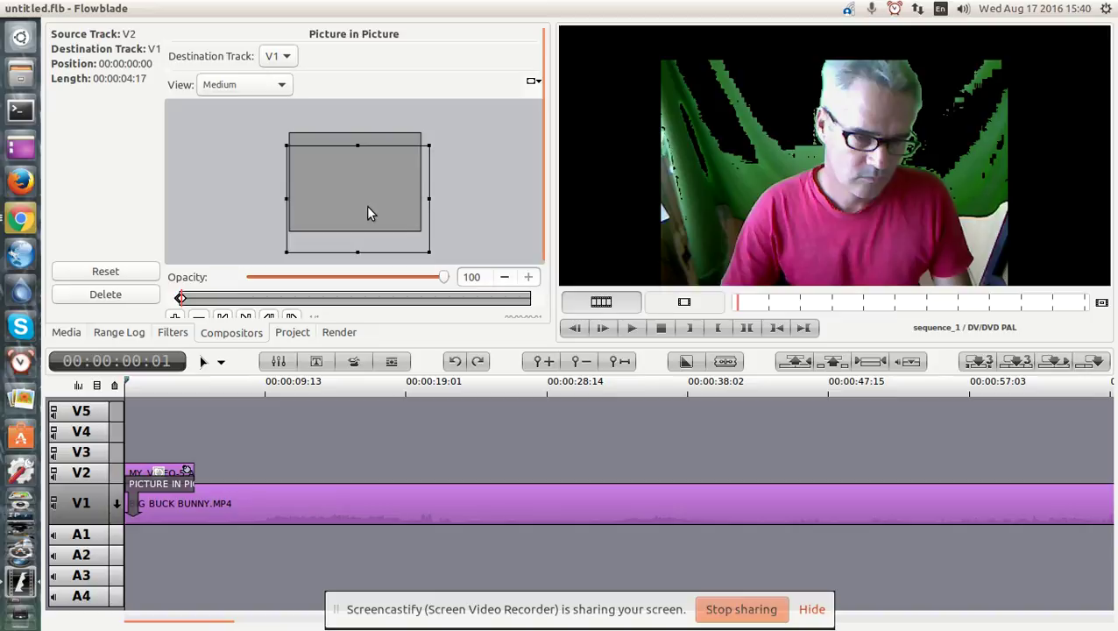
left_click_drag(429, 257, 436, 257)
left_click_drag(392, 220, 386, 207)
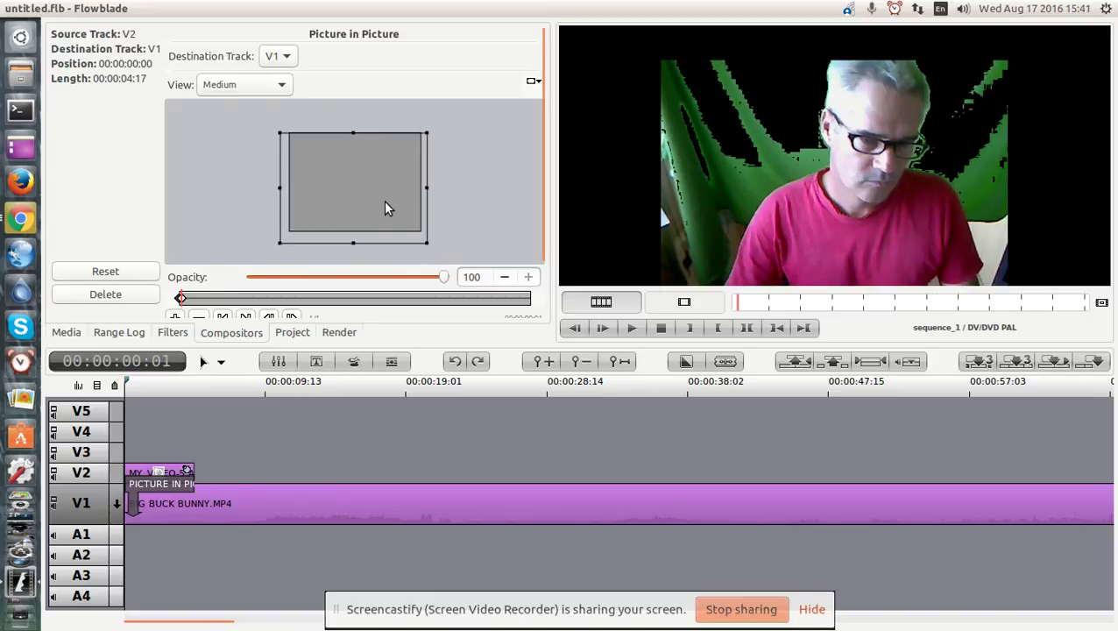
left_click_drag(426, 242, 443, 257)
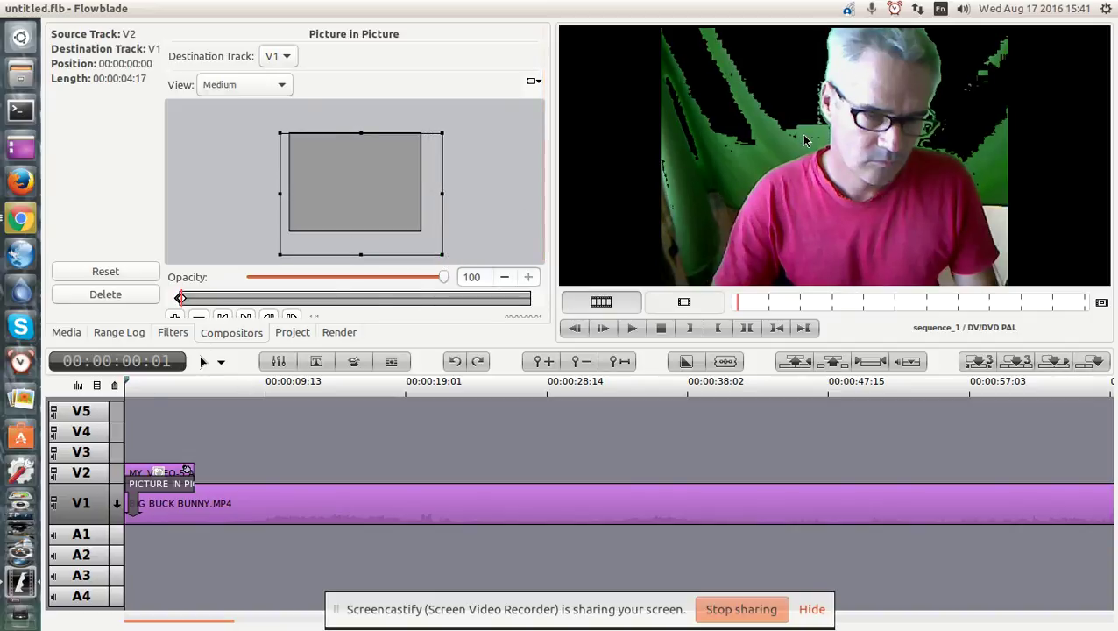
left_click(132, 385)
mouse_move(131, 386)
left_mouse_down()
mouse_move(209, 384)
mouse_move(133, 387)
left_mouse_up()
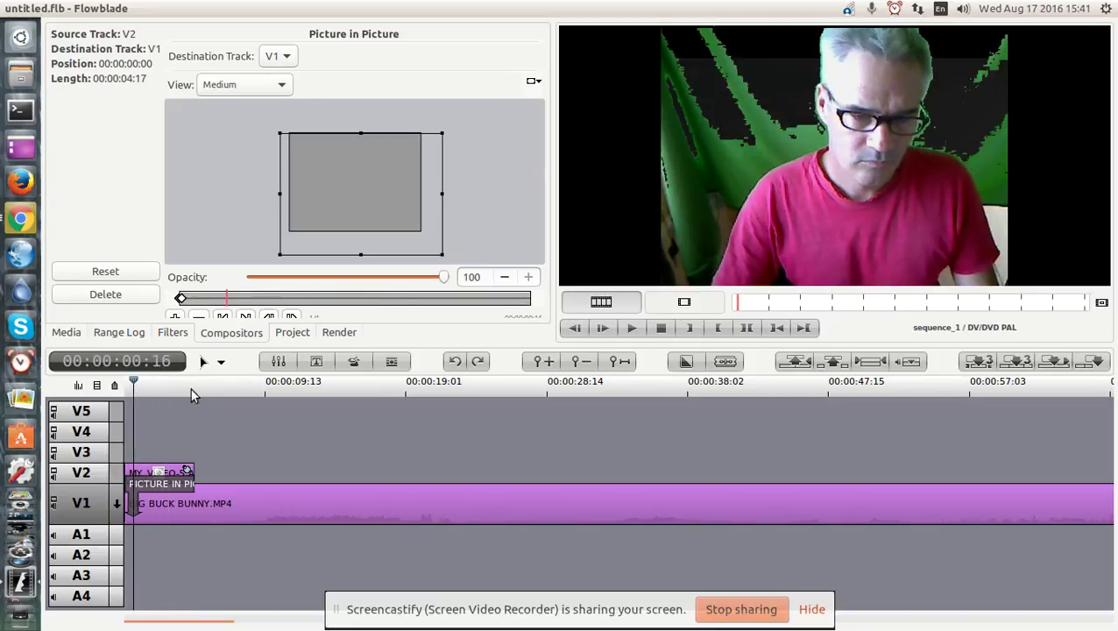
left_click(173, 334)
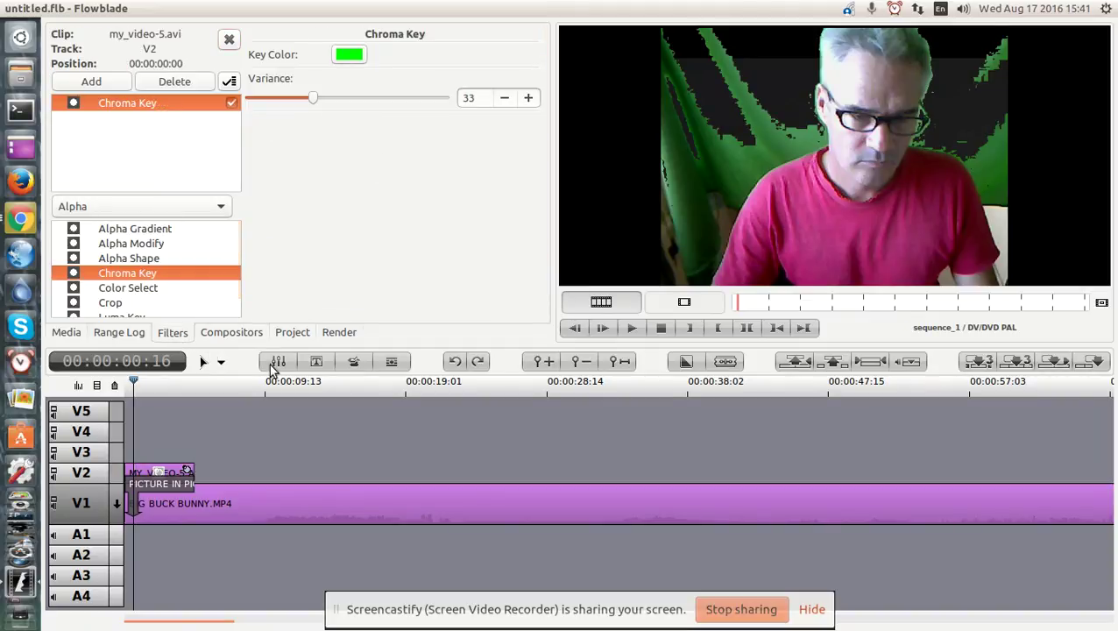
Tweak the Chroma Key variance up and down and settle it at 38, previewing around four seconds in.
mouse_move(136, 386)
left_mouse_down()
mouse_move(189, 386)
mouse_move(168, 383)
left_mouse_up()
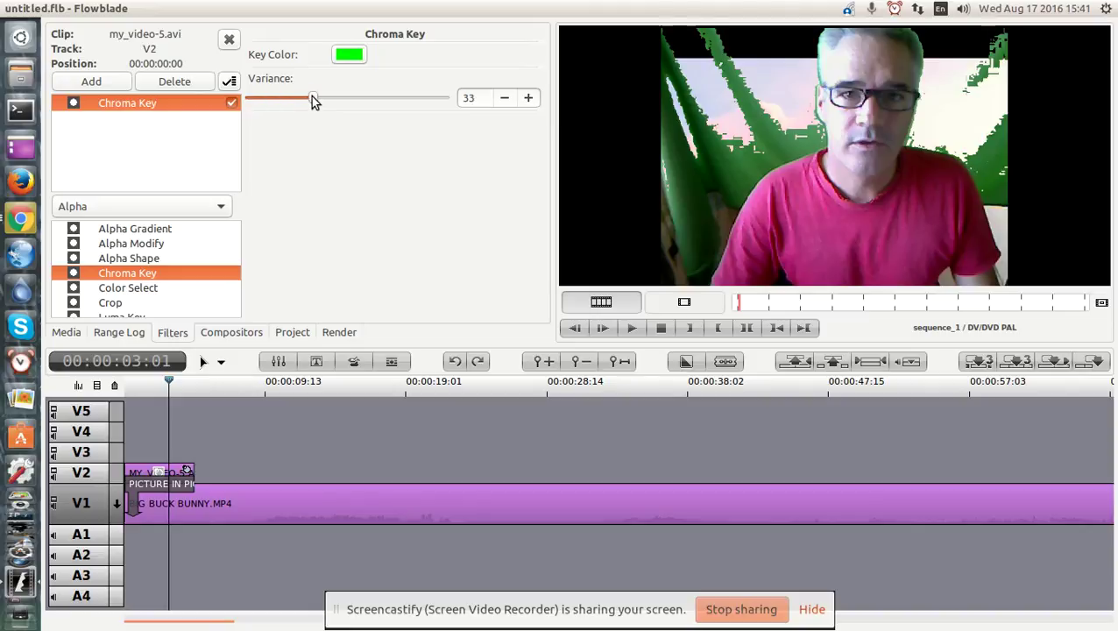
mouse_move(313, 98)
left_mouse_down()
mouse_move(430, 99)
mouse_move(323, 99)
left_mouse_up()
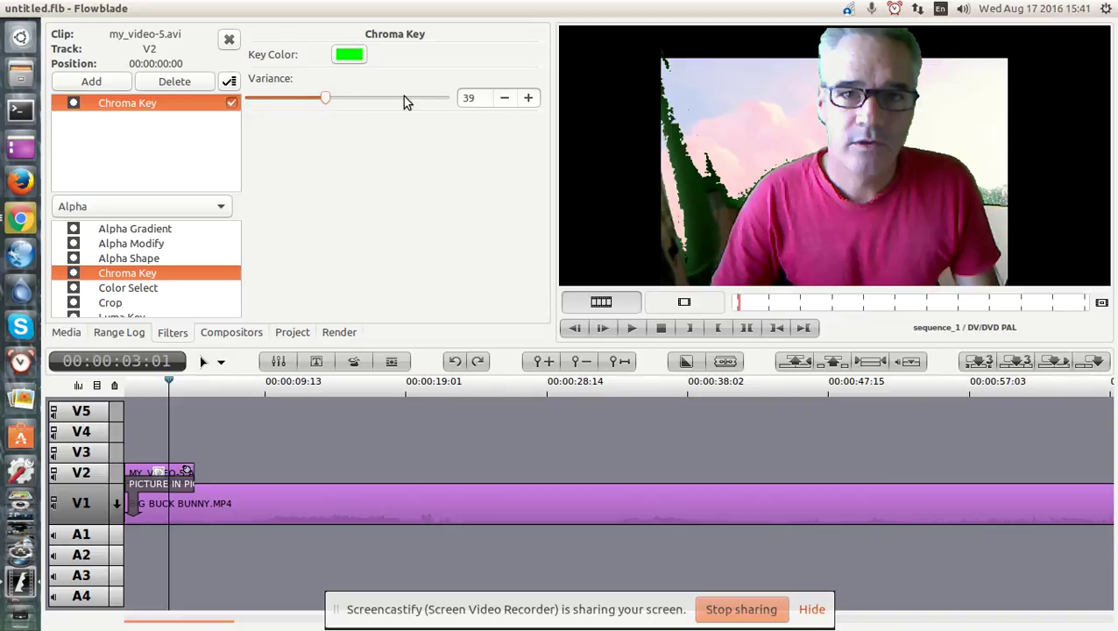
left_click_drag(329, 99, 270, 102)
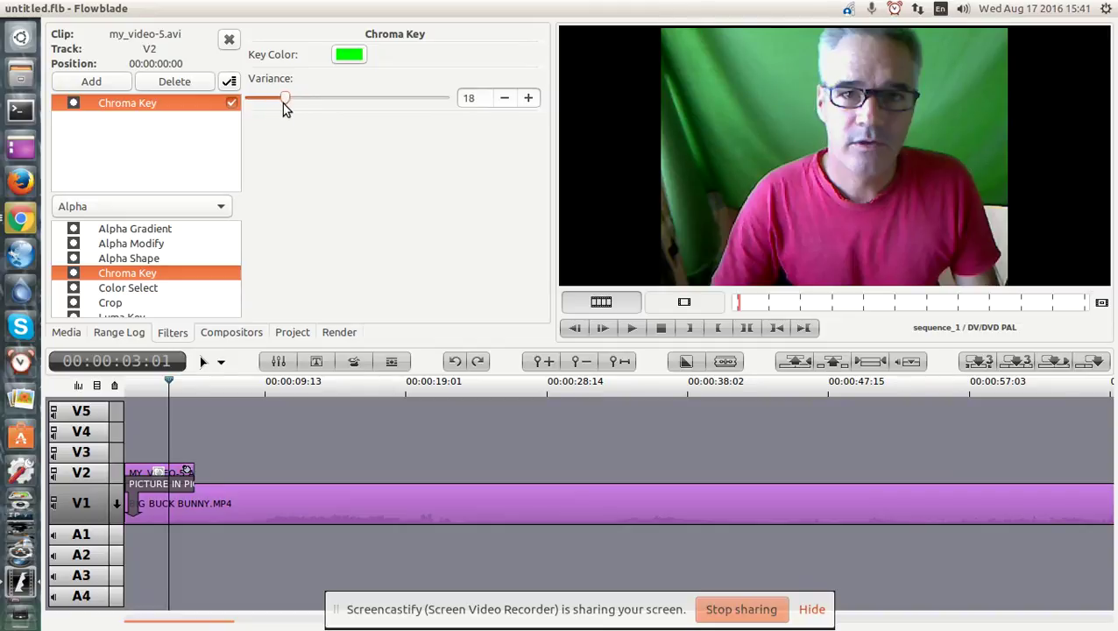
mouse_move(282, 103)
left_mouse_down()
mouse_move(453, 95)
mouse_move(331, 103)
left_mouse_up()
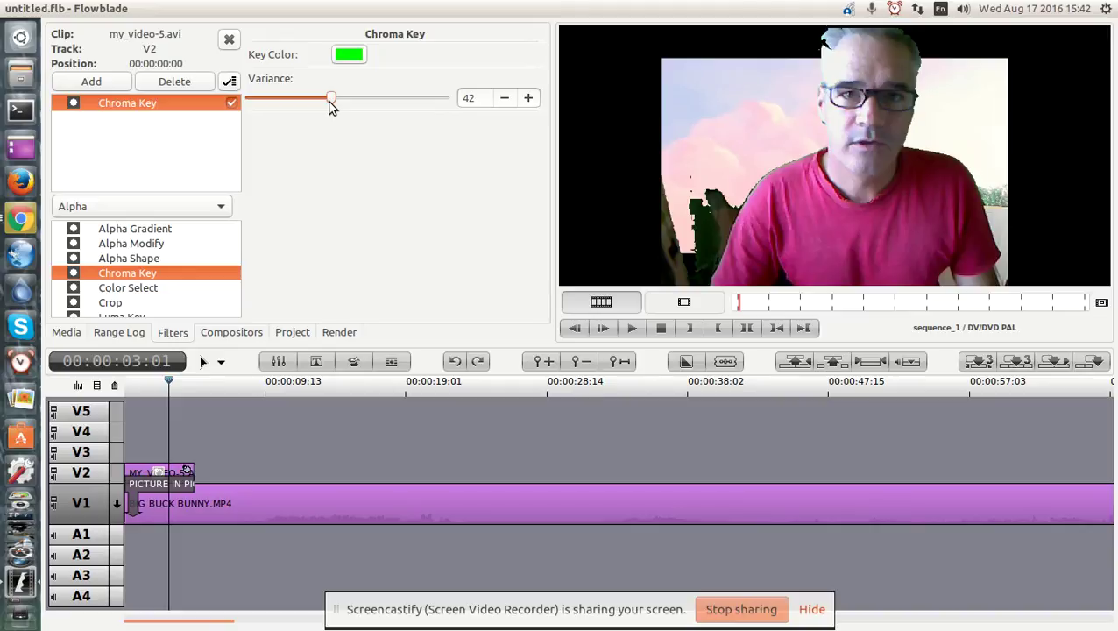
left_click_drag(331, 102, 325, 99)
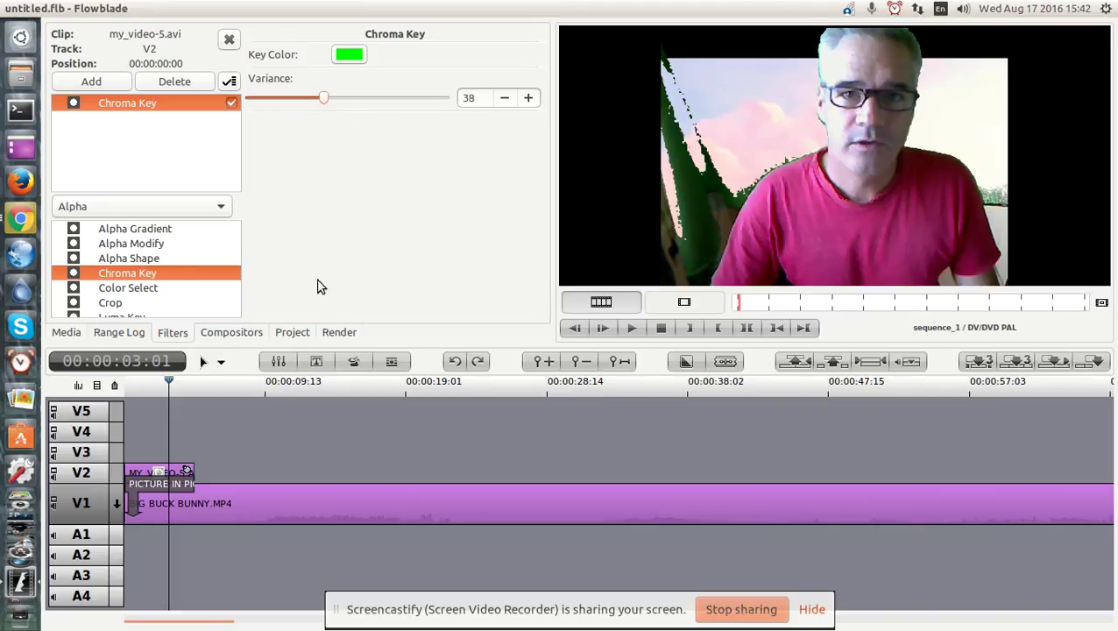
mouse_move(169, 382)
left_mouse_down()
mouse_move(123, 384)
mouse_move(184, 378)
mouse_move(143, 383)
left_mouse_up()
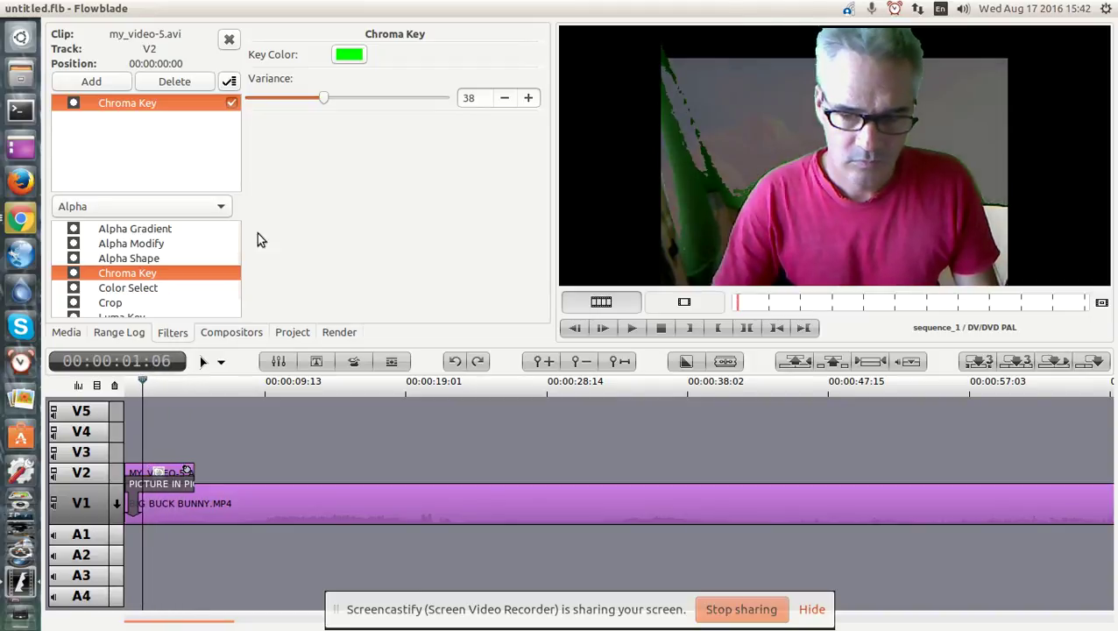